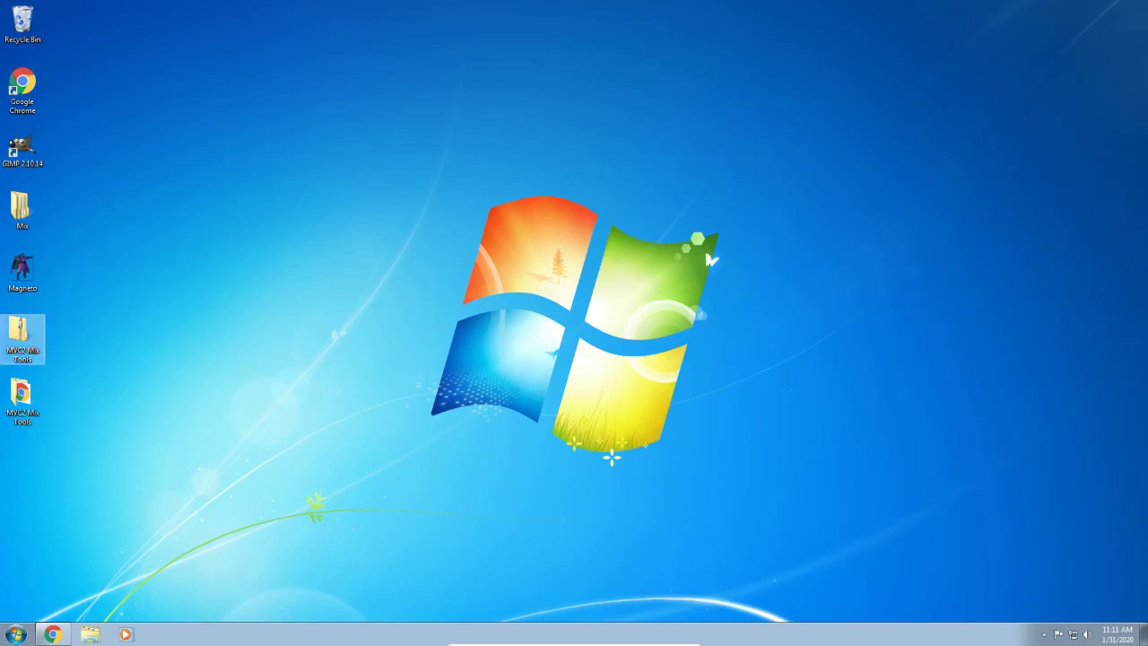
# - Open the logotools folder in MVC2 Mix Tools, inside Custom Logo and logotools-0.1-win32
pyautogui.doubleClick(22, 400)
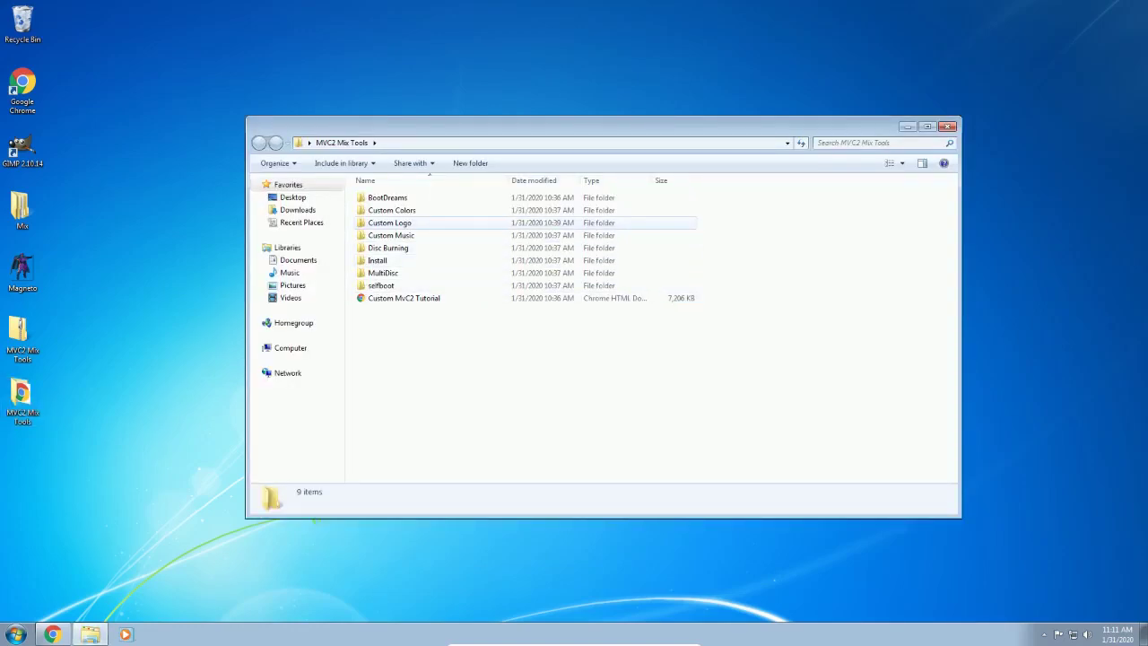
pyautogui.doubleClick(440, 223)
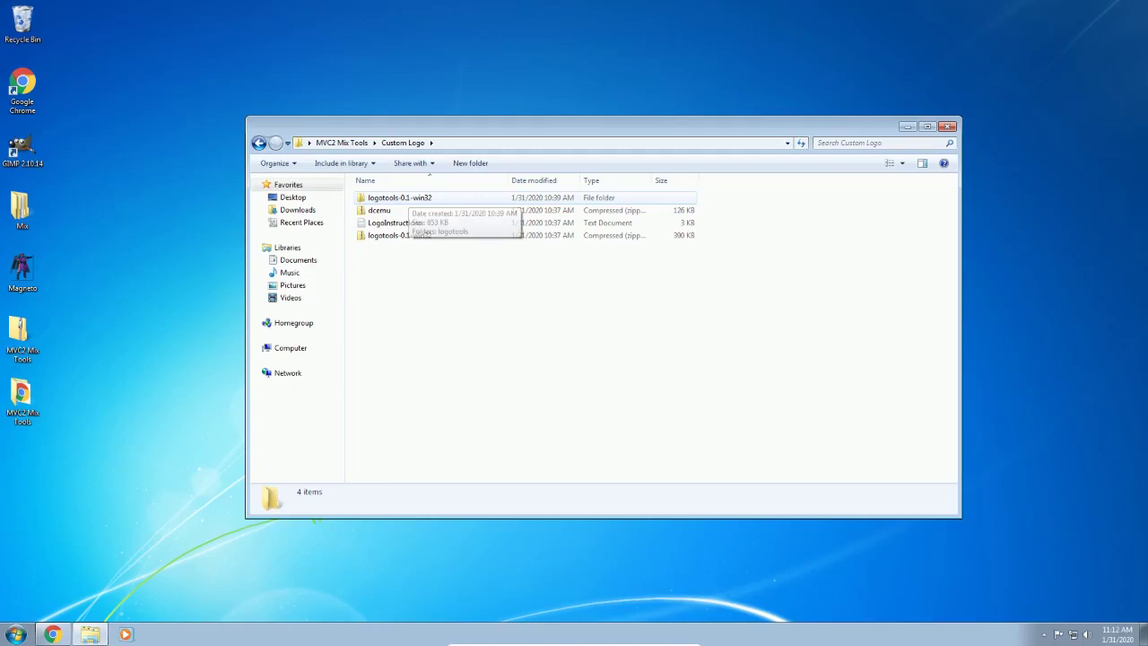
pyautogui.doubleClick(400, 197)
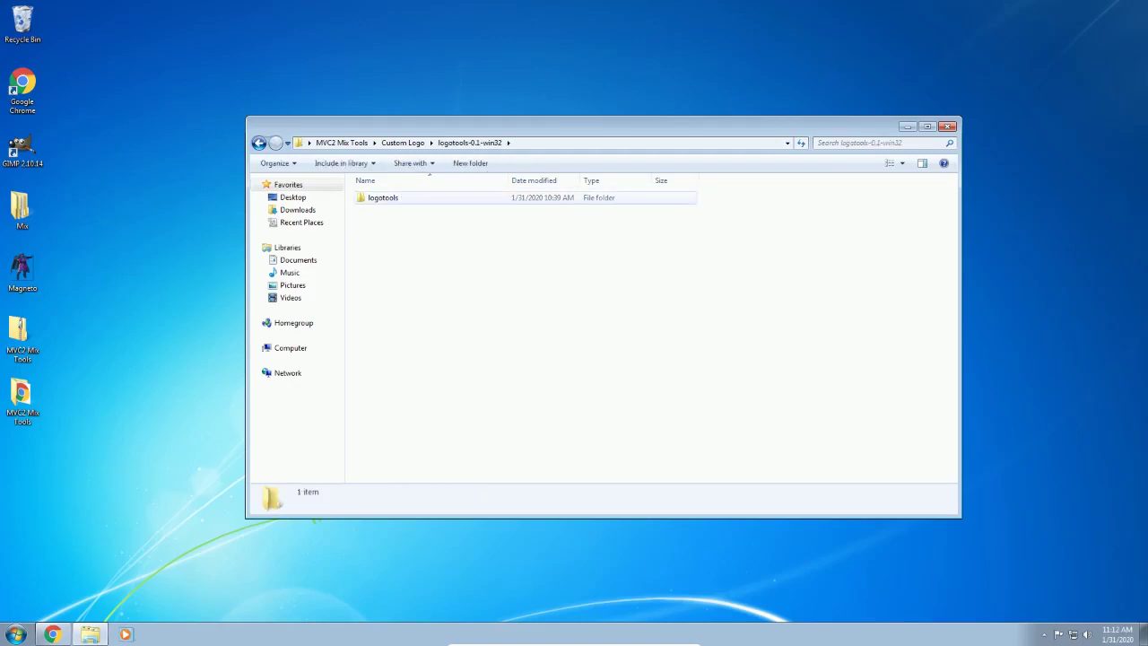
pyautogui.doubleClick(383, 197)
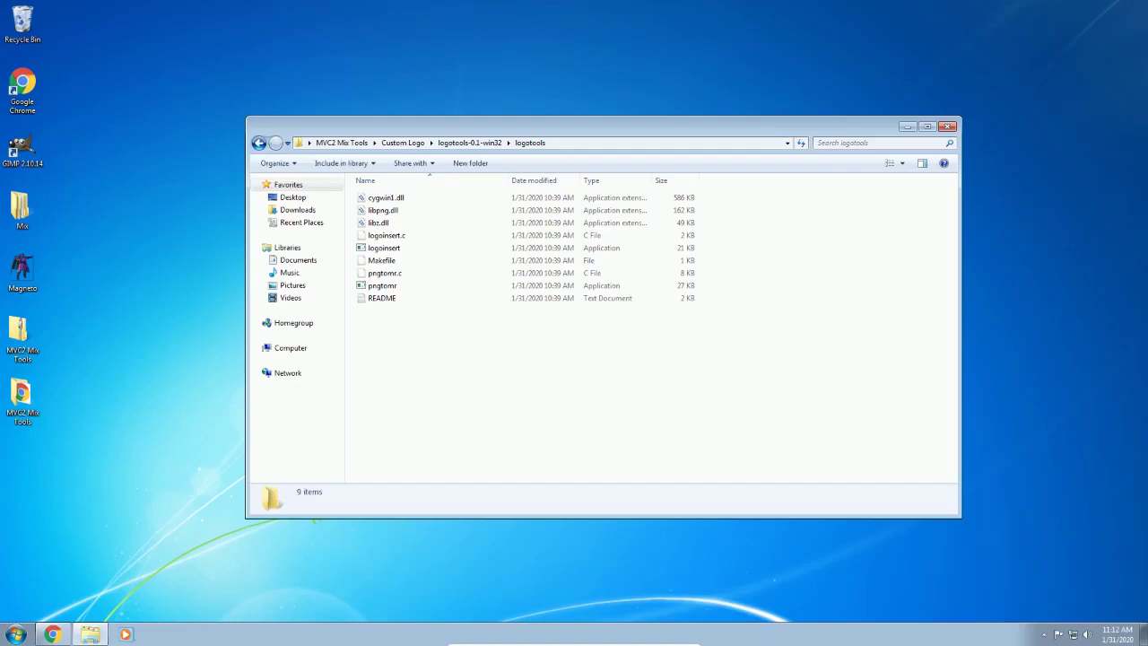
# - Switch to Chrome, search the web for "gimp" and open the official GIMP website
pyautogui.click(52, 634)
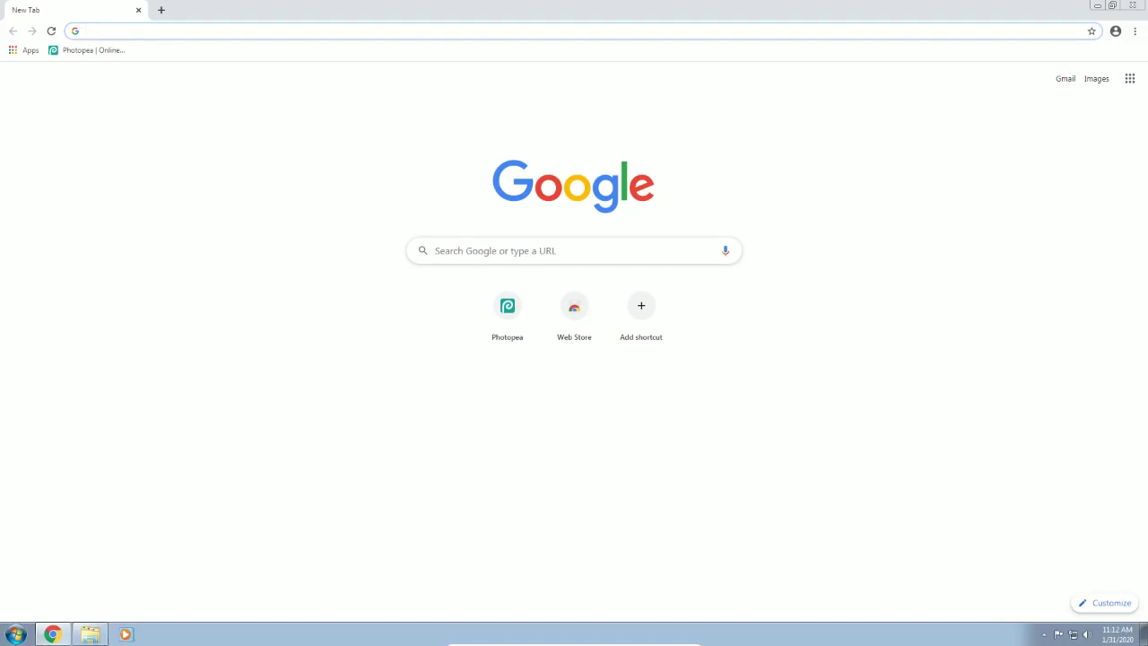
pyautogui.write('gimp')
pyautogui.press('Return')
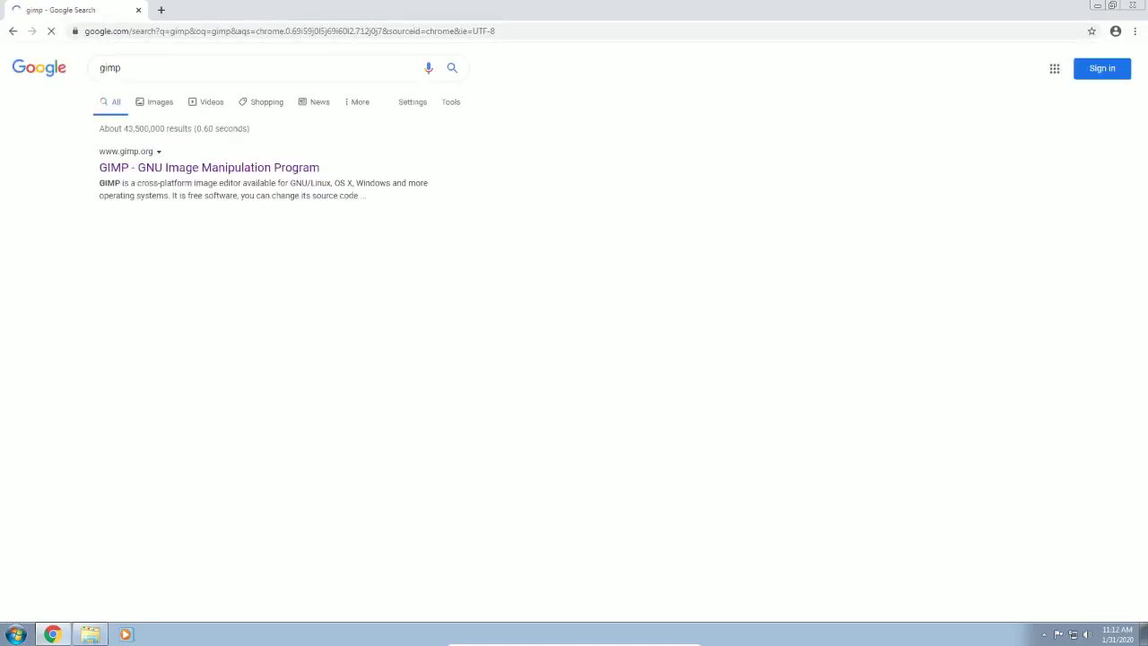
pyautogui.click(208, 168)
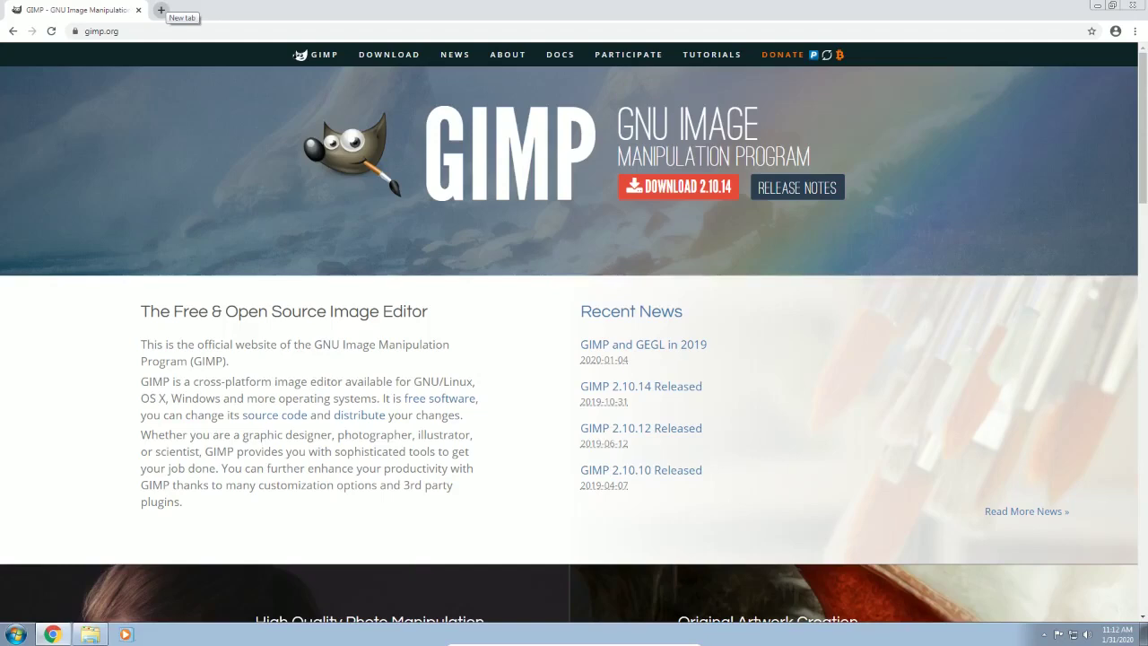
# - Open the bookmarked Photopea online editor in a new tab and view it alongside the GIMP page
pyautogui.click(161, 10)
pyautogui.click(90, 49)
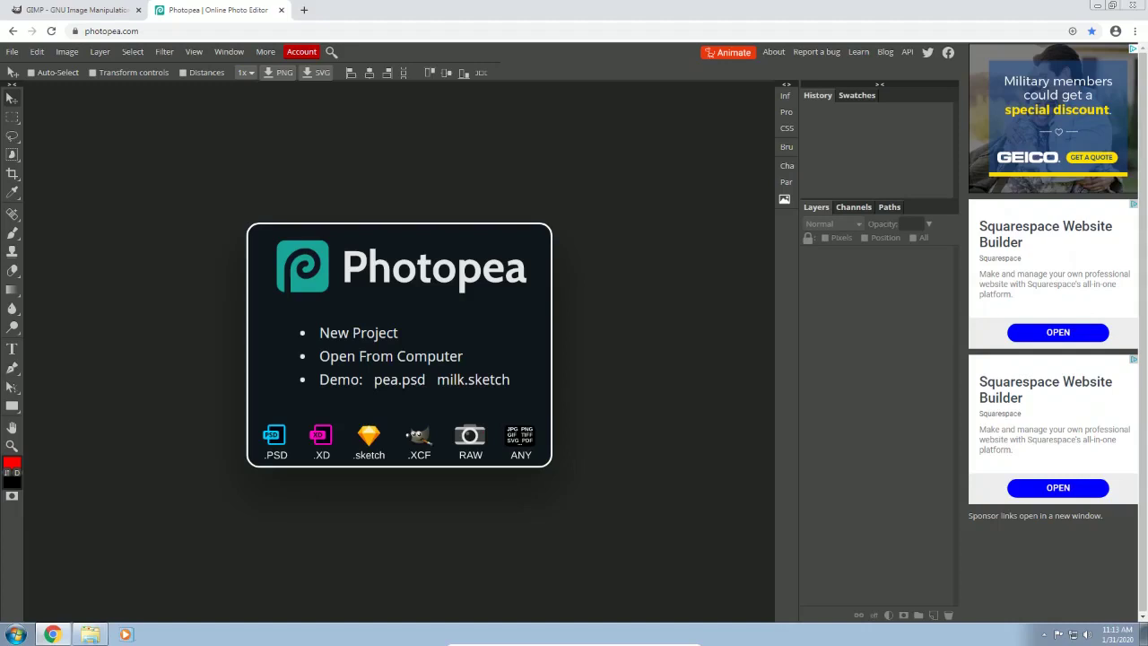
pyautogui.click(76, 10)
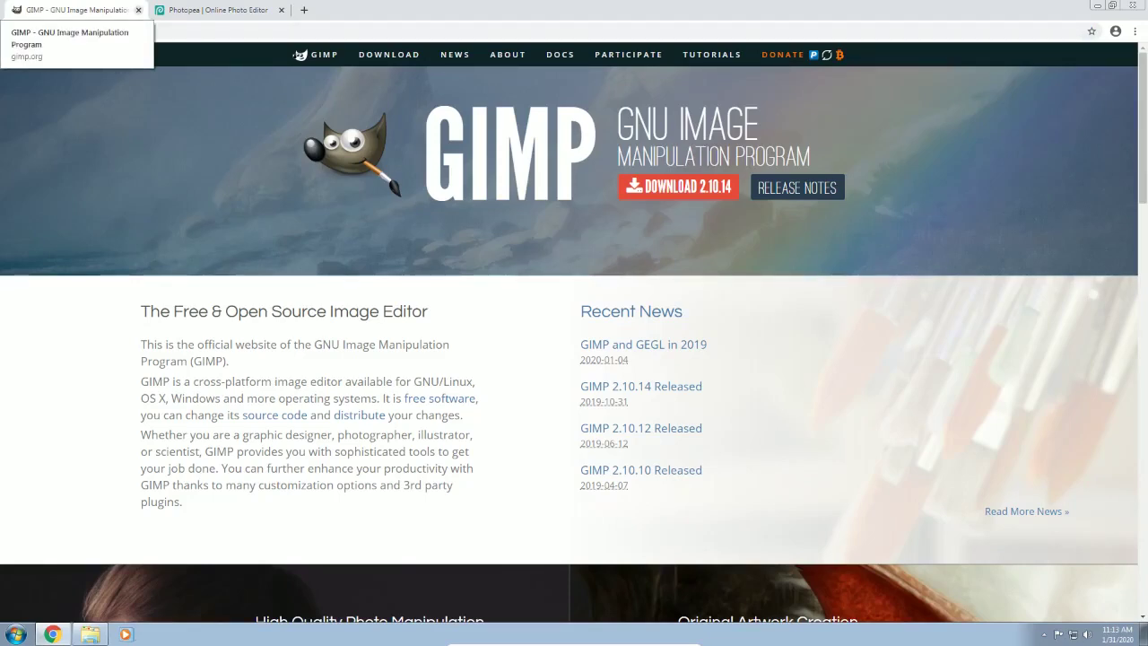
pyautogui.click(212, 10)
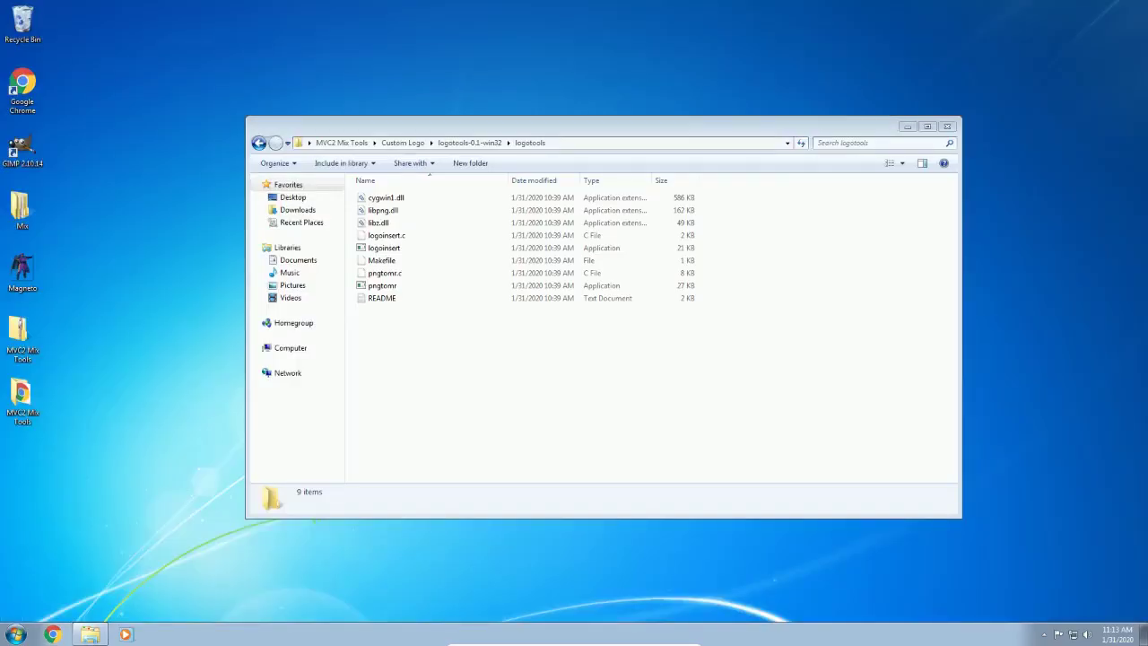
# - Launch GIMP from the desktop and create a new image 320 px wide and 90 px high
pyautogui.click(908, 126)
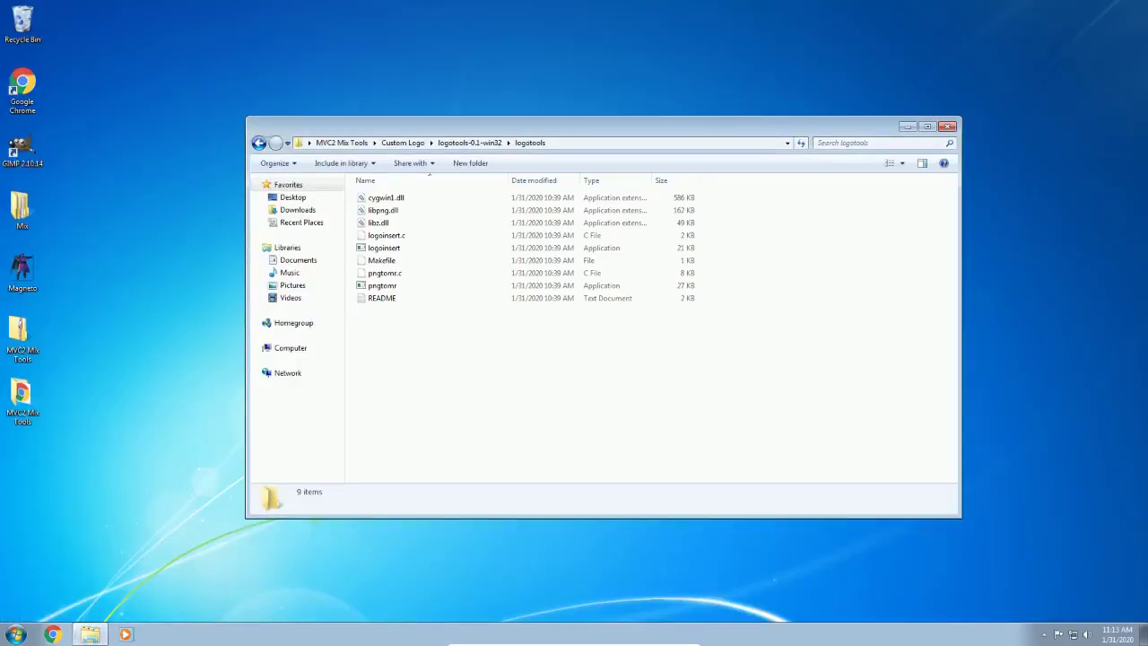
pyautogui.doubleClick(22, 148)
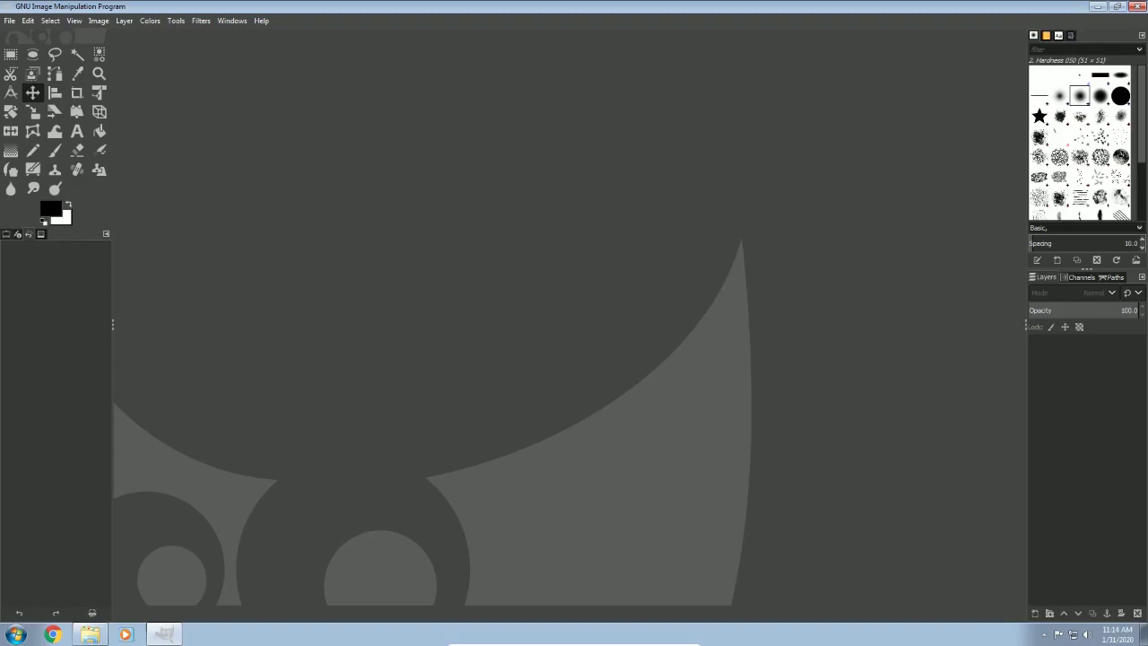
pyautogui.hotkey('alt', 'f')
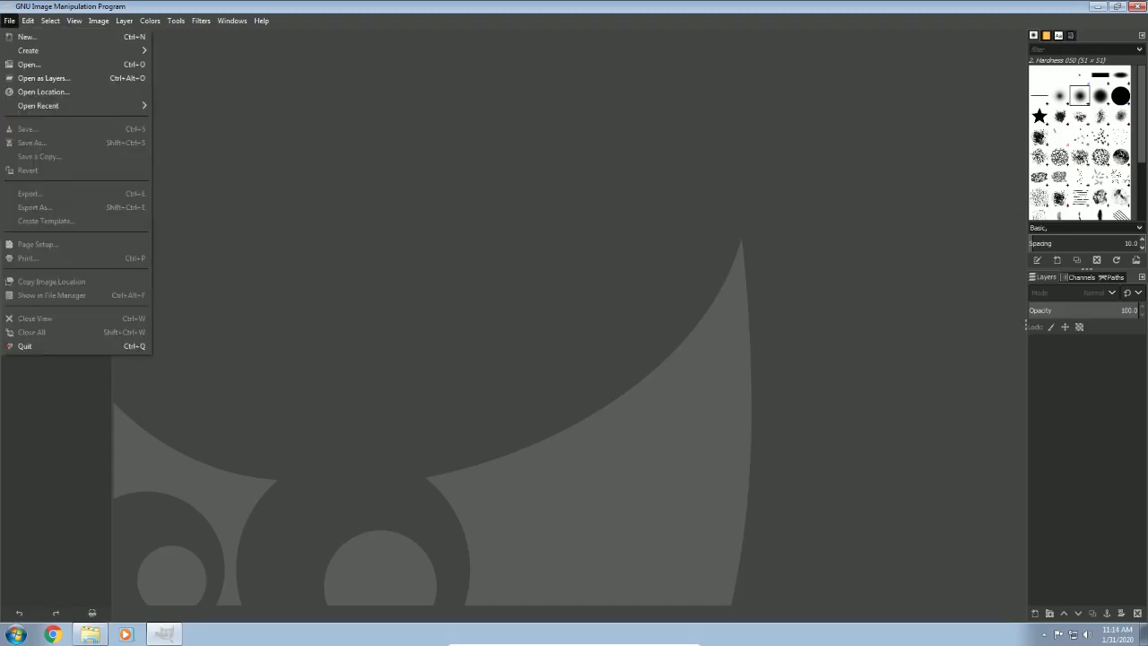
pyautogui.press('Down')
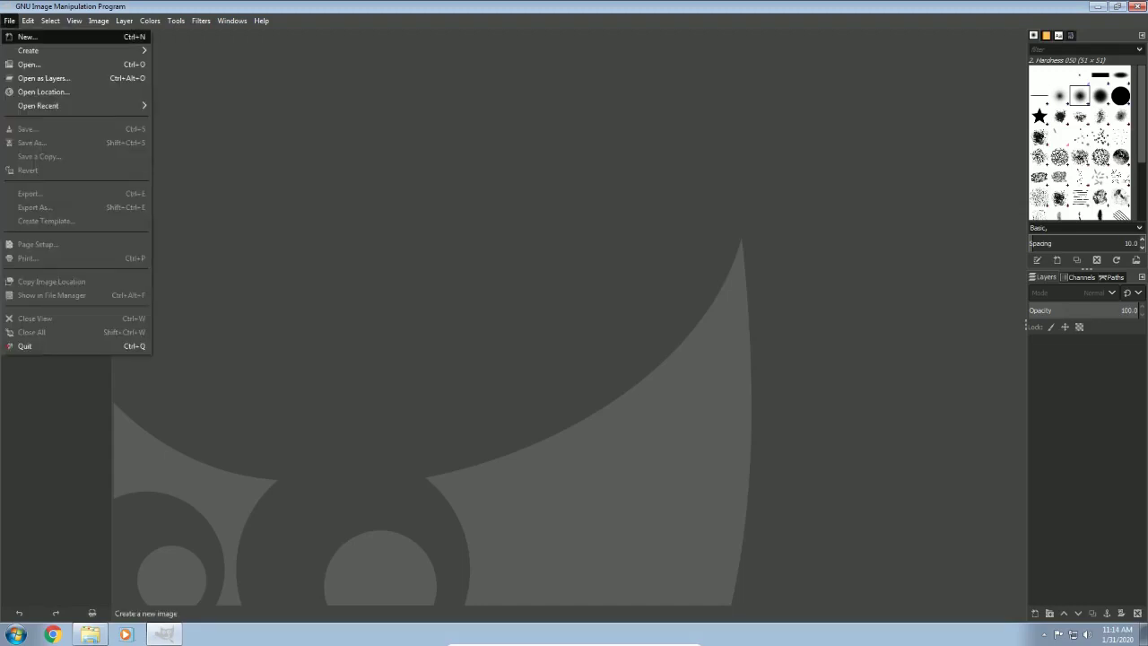
pyautogui.press('Return')
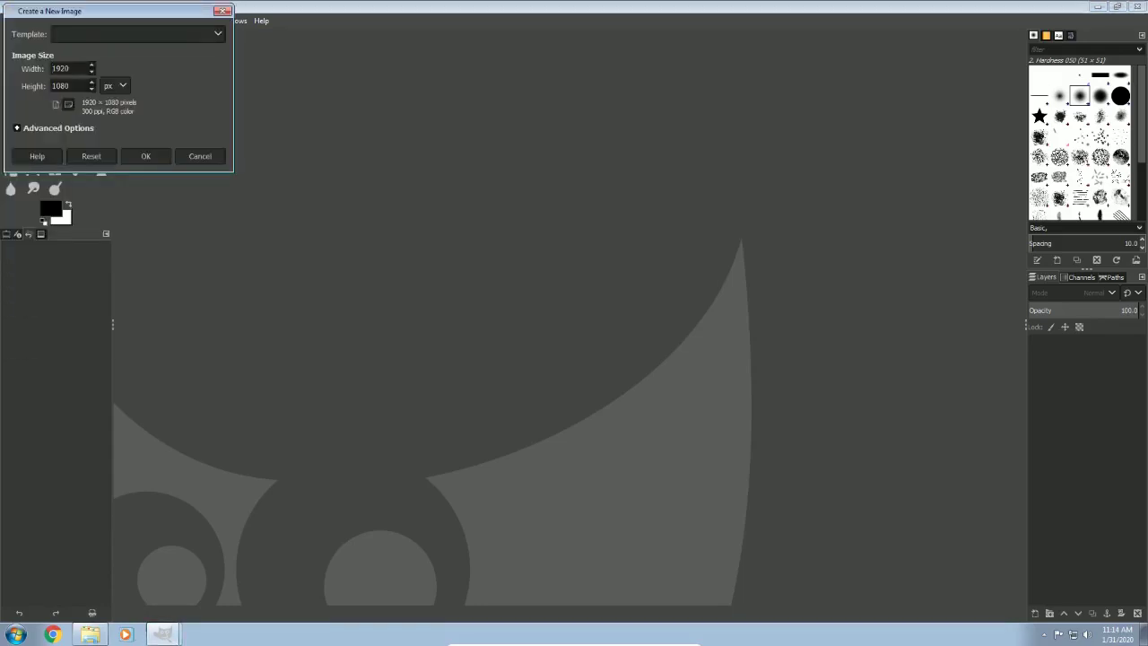
pyautogui.hotkey('ctrl', 'a')
pyautogui.write('320')
pyautogui.press('Tab')
pyautogui.write('90')
pyautogui.press('Return')
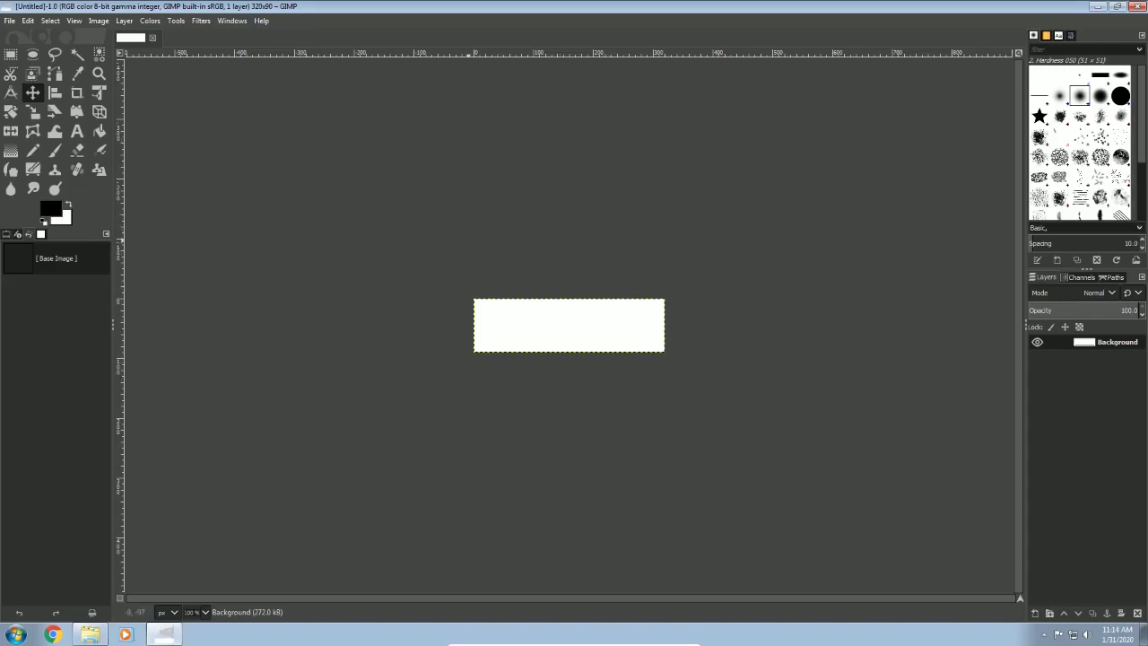
# - View the Magneto picture from the desktop in Windows Photo Viewer, then close the viewer
pyautogui.click(1098, 6)
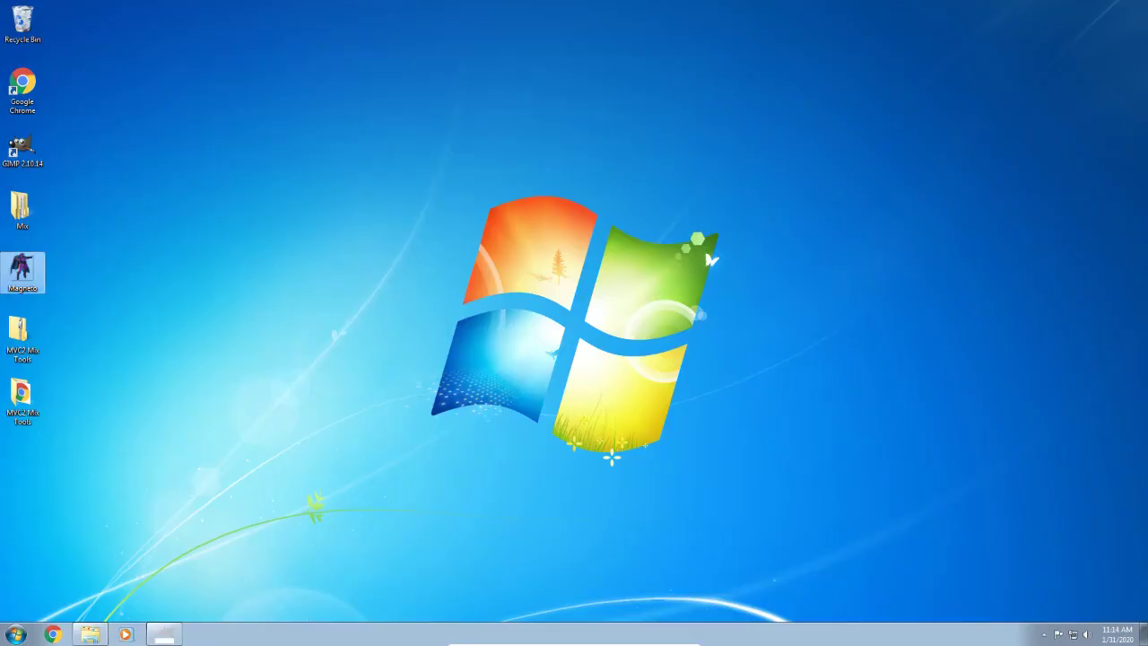
pyautogui.doubleClick(22, 269)
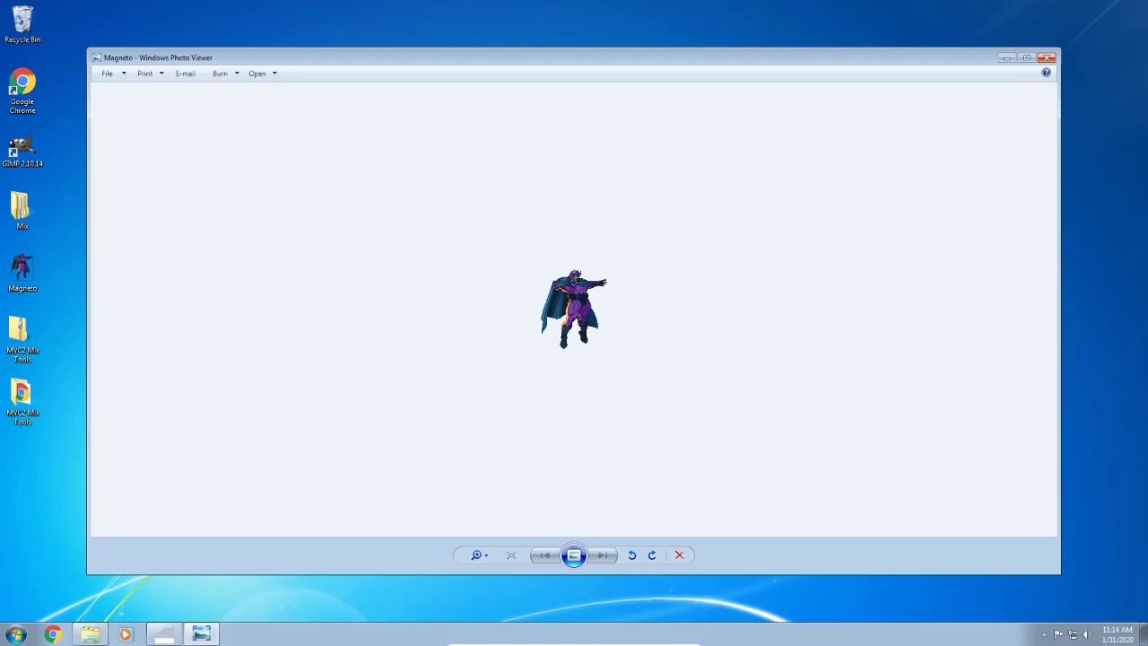
pyautogui.hotkey('alt', 'F4')
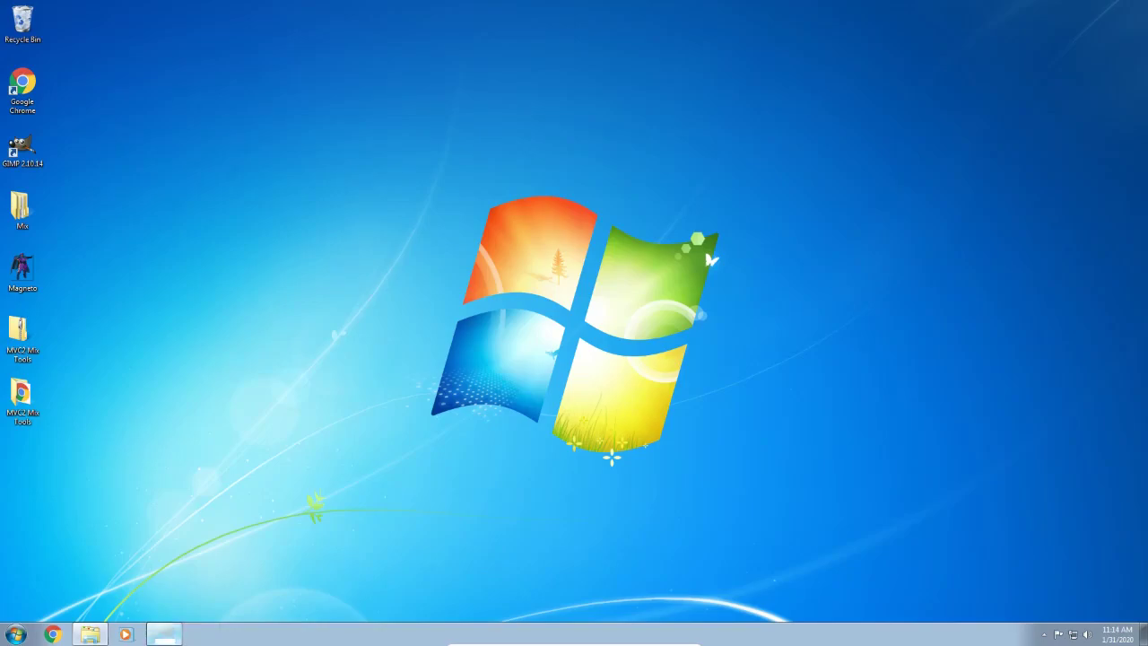
# - Return to GIMP and add the desktop's Magneto picture to the blank image as a new layer
pyautogui.click(164, 634)
pyautogui.moveTo(225, 7); pyautogui.dragTo(511, 16)
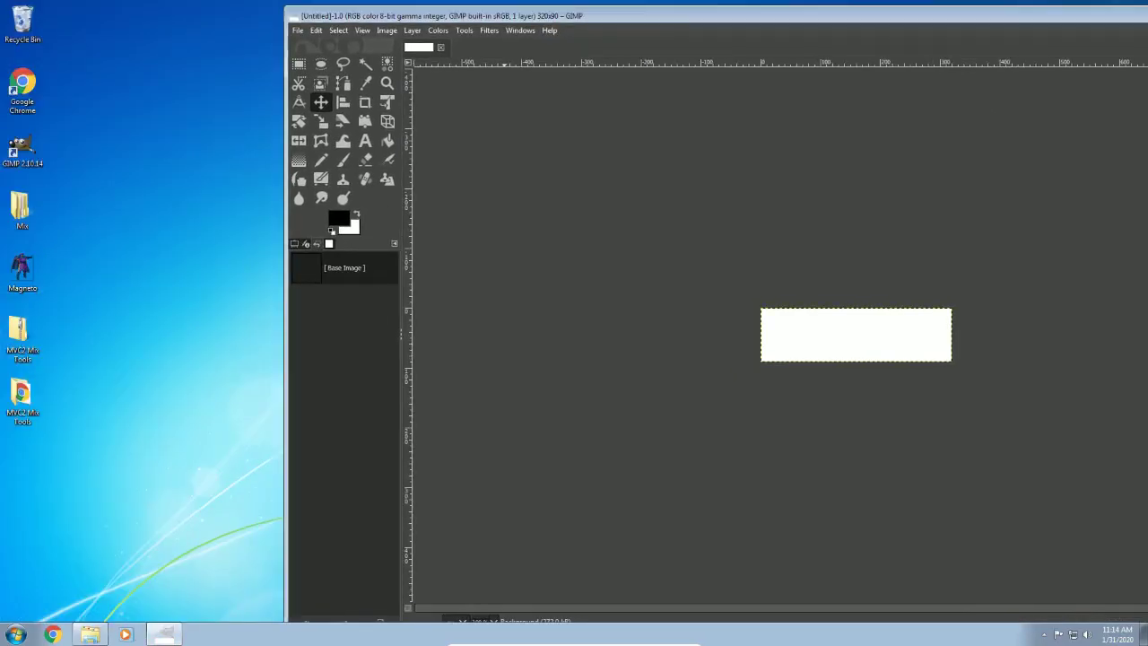
pyautogui.moveTo(22, 270); pyautogui.dragTo(856, 334)
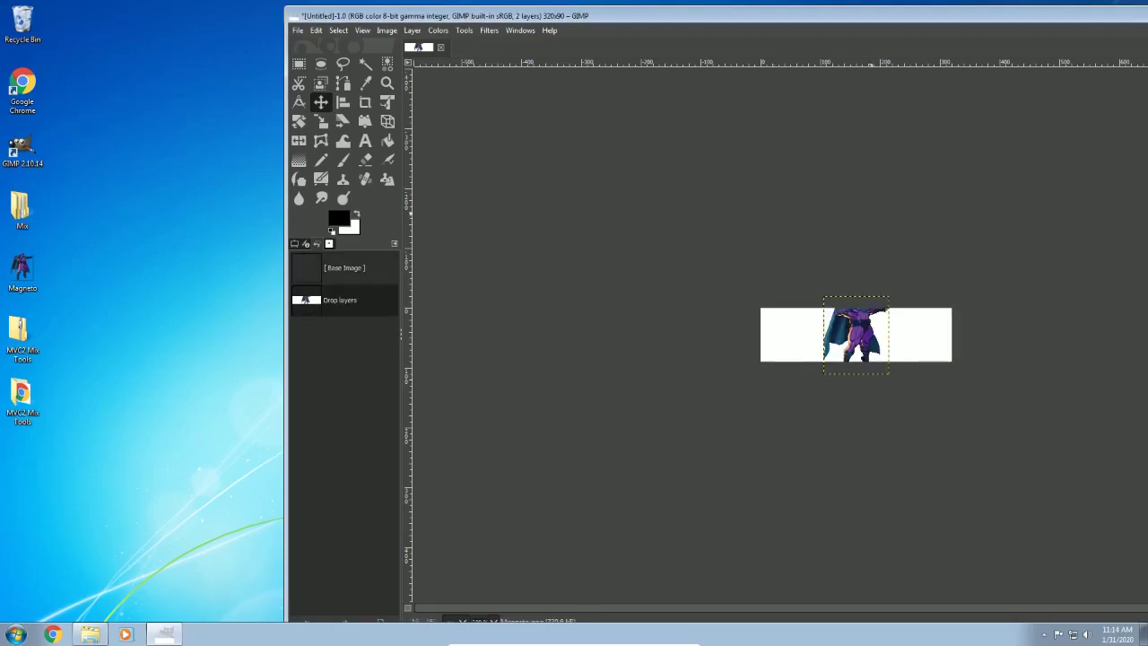
pyautogui.press('super+Up')
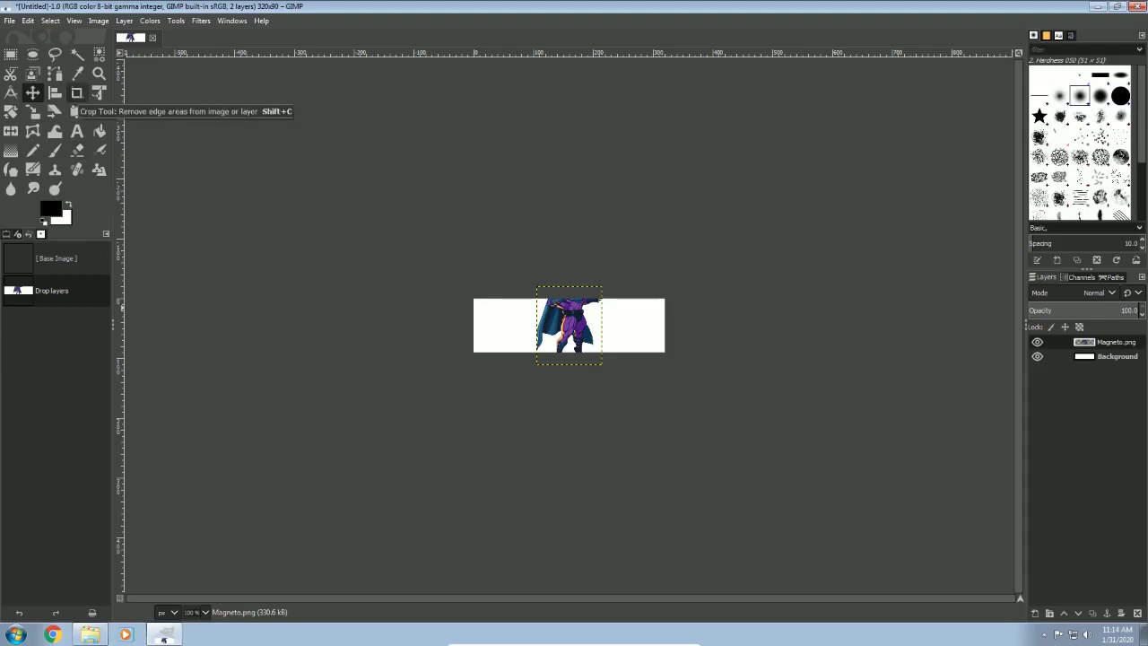
# - Scale the Magneto layer down to about 74 × 88 px and position it within the canvas height
pyautogui.click(32, 112)
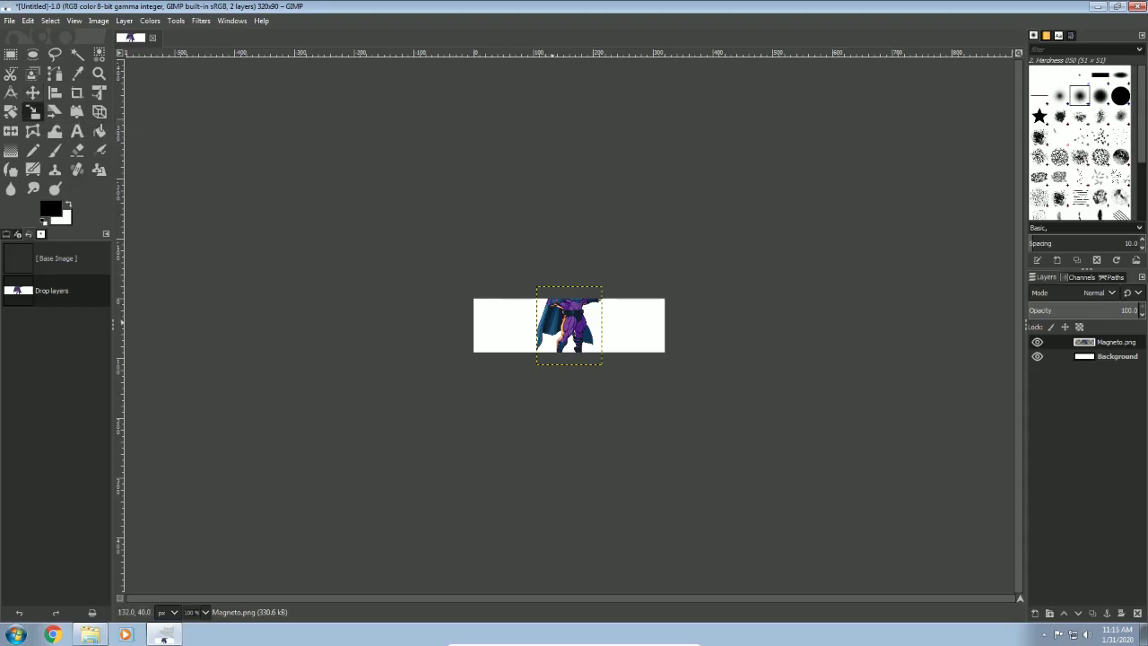
pyautogui.click(561, 288)
pyautogui.moveTo(527, 287); pyautogui.dragTo(548, 302)
pyautogui.moveTo(551, 304); pyautogui.dragTo(551, 305)
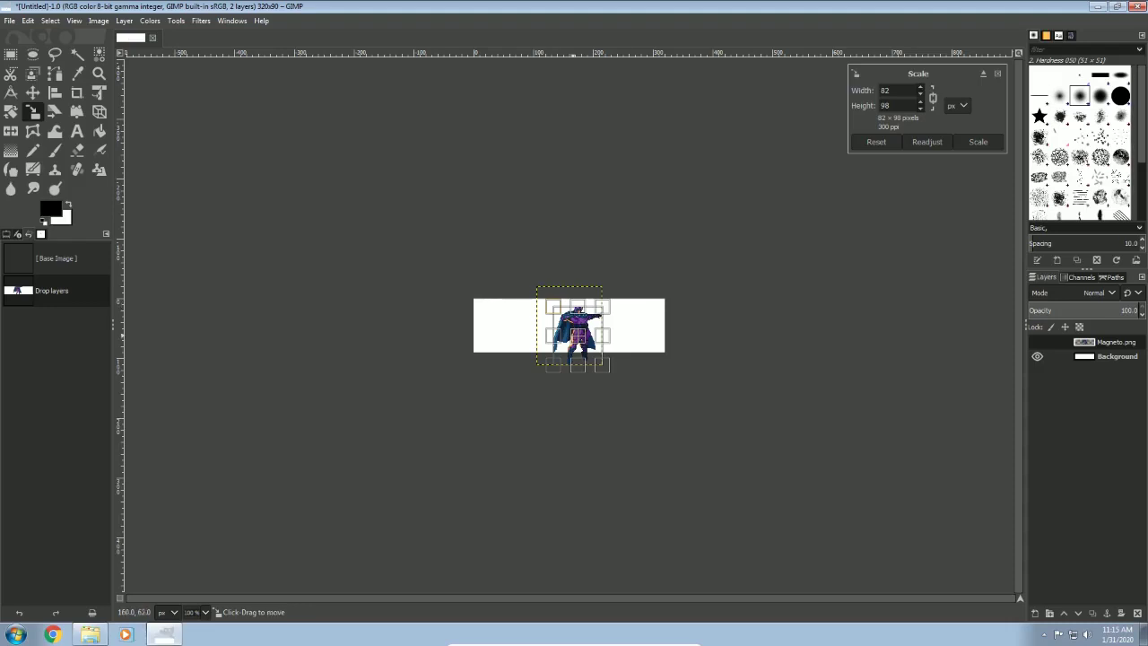
pyautogui.moveTo(576, 335)
pyautogui.mouseDown()
pyautogui.moveTo(550, 298)
pyautogui.moveTo(568, 323)
pyautogui.mouseUp()
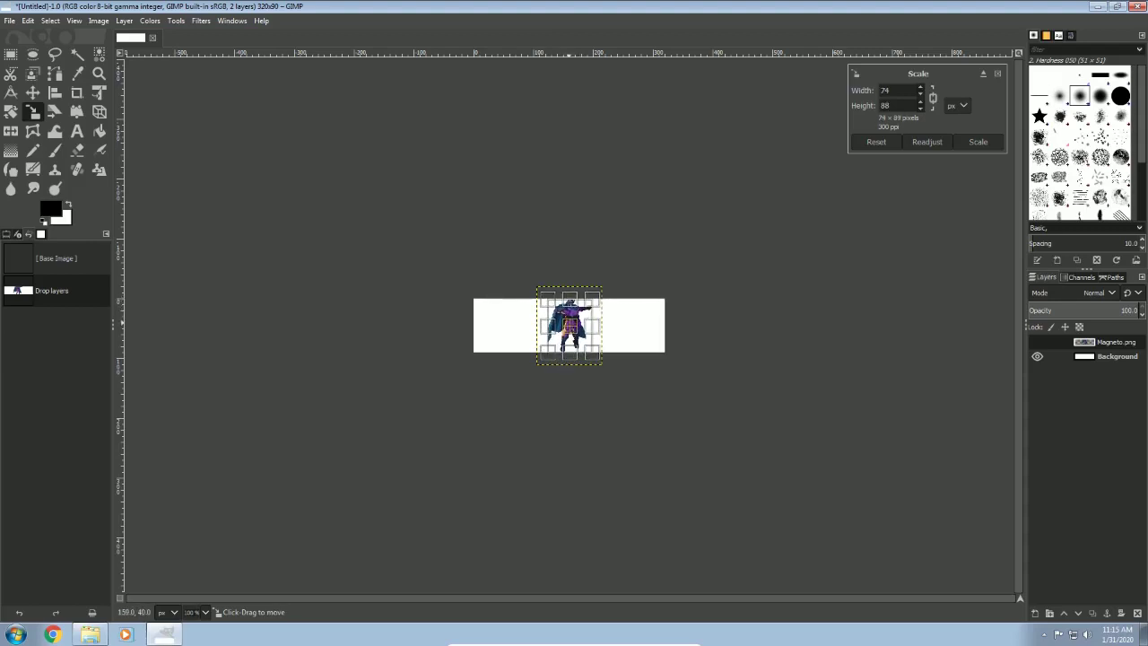